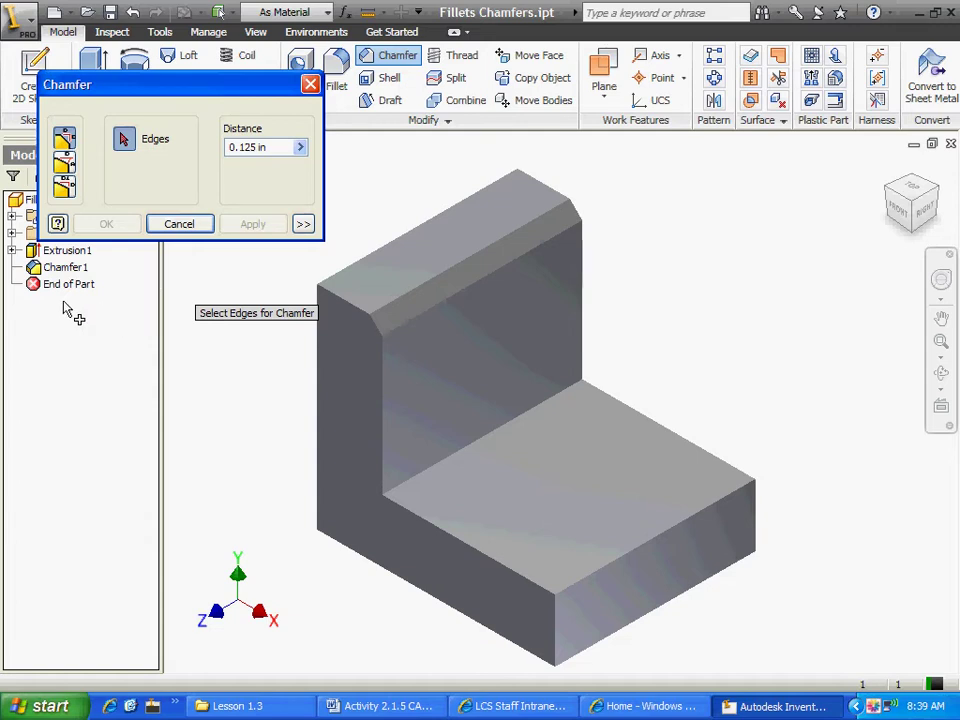
Close the Chamfer command and undo the existing chamfer on the upright wall's top inner edge.
click(180, 224)
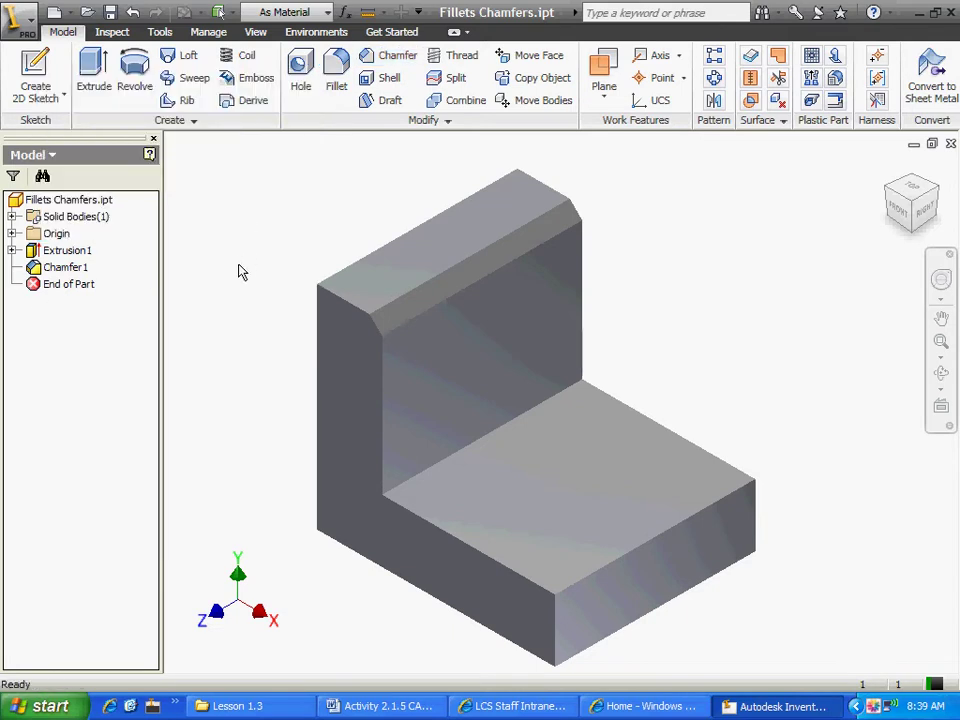
key(ctrl+z)
Chamfer the upright wall's top inner edge and the inside corner edge above the base, each by 0.125 in.
click(390, 56)
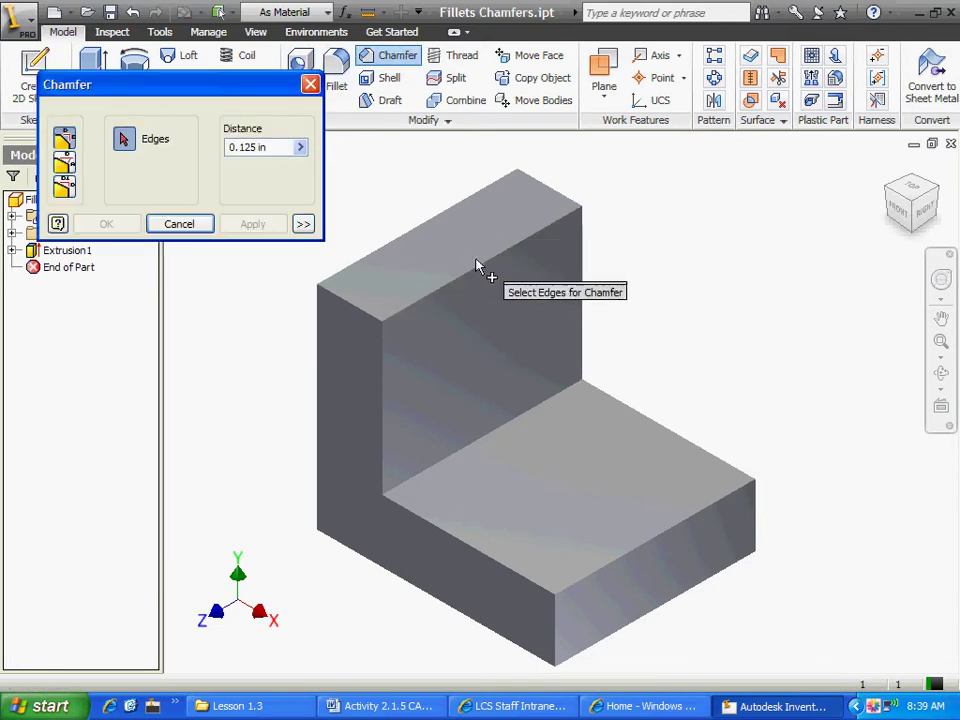
click(476, 276)
click(253, 224)
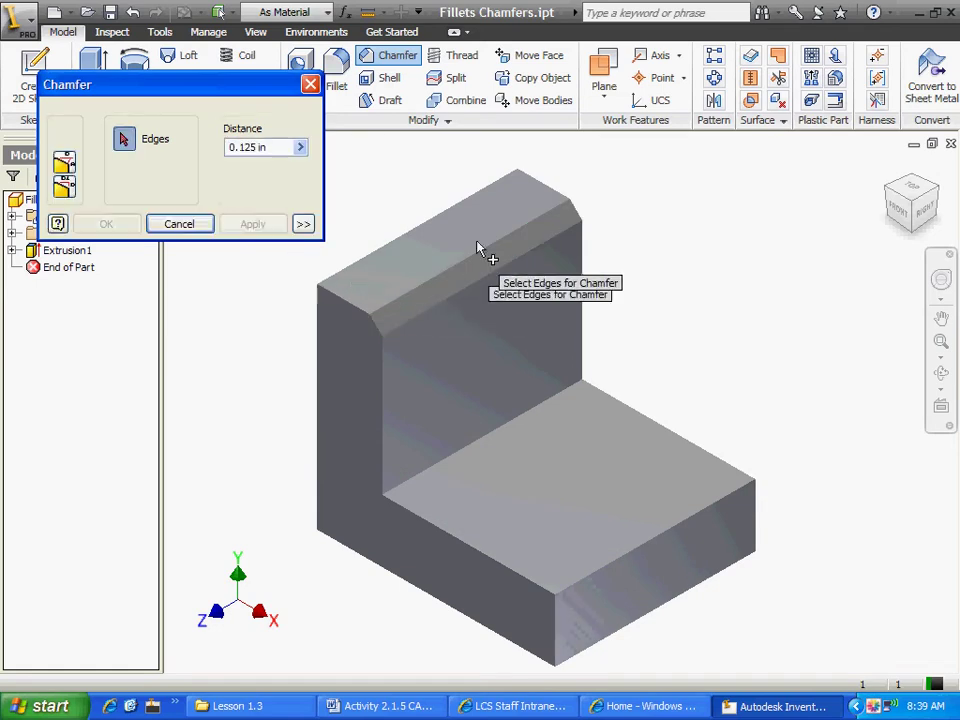
click(489, 434)
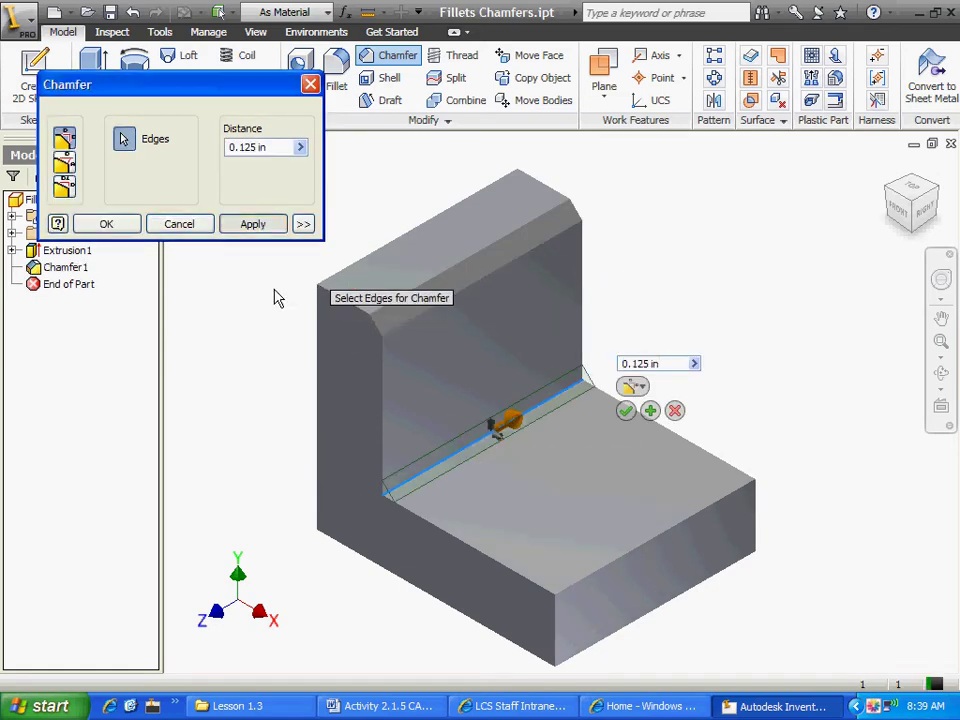
click(253, 224)
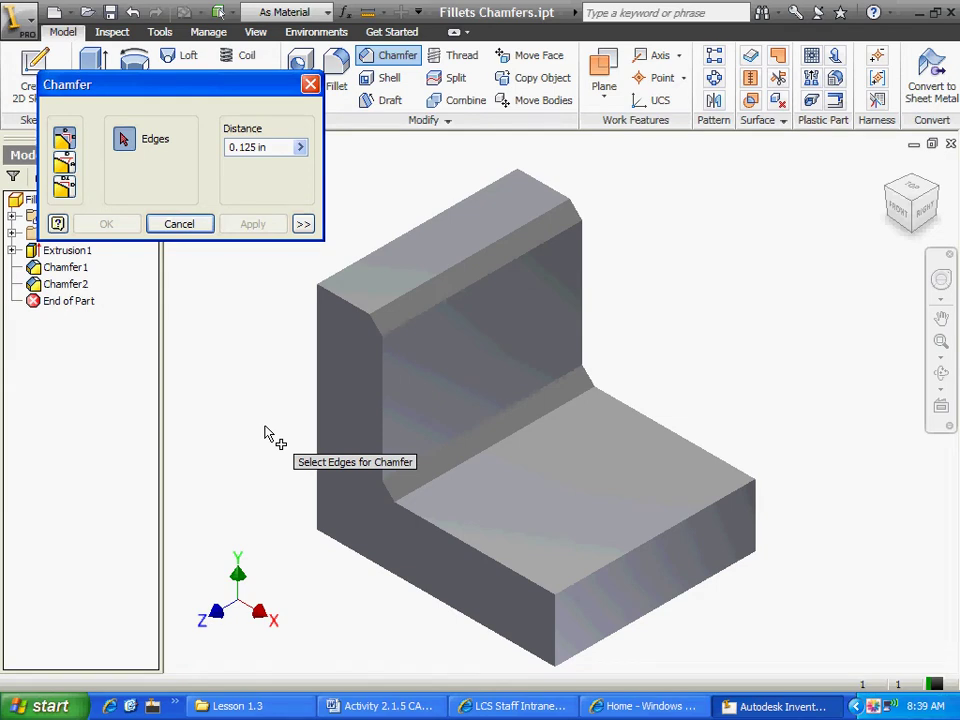
click(182, 226)
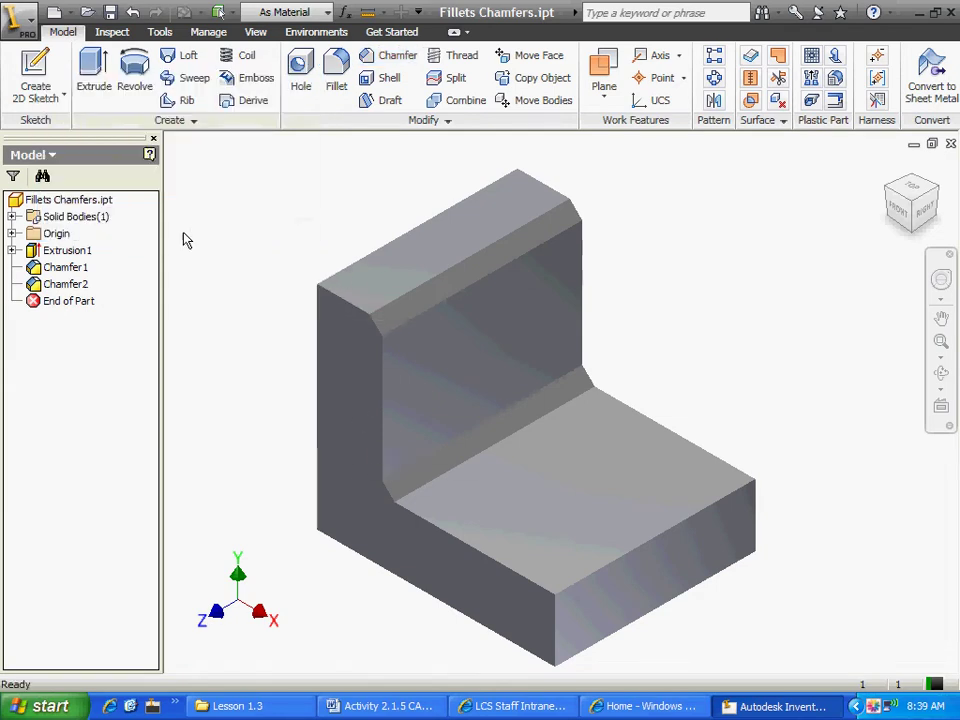
Undo both 0.125 in chamfers.
key(ctrl+z)
key(ctrl+z)
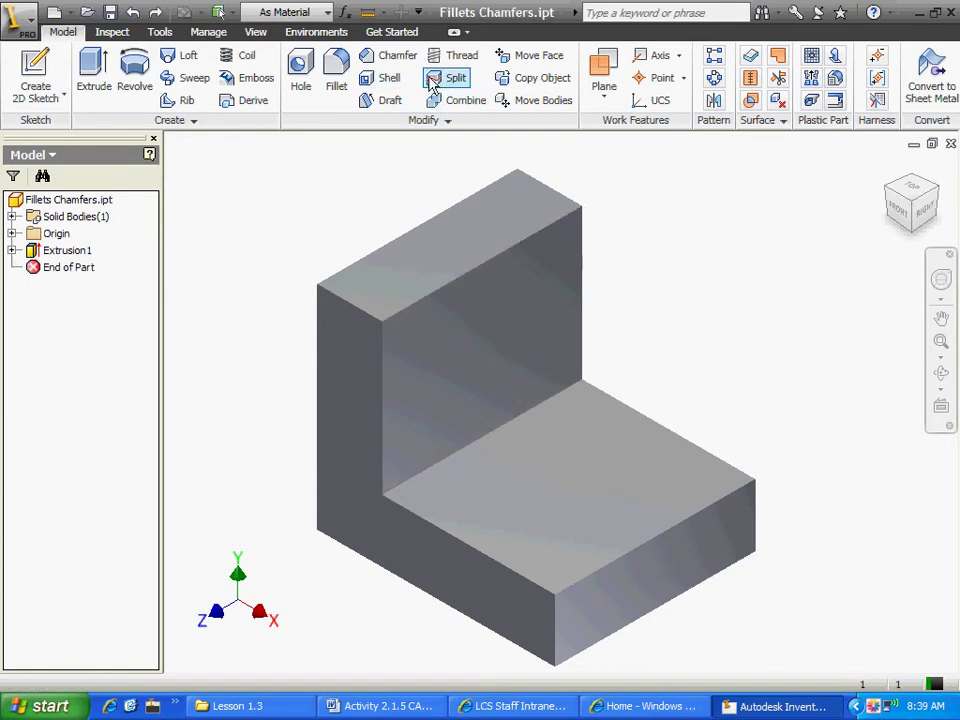
Preview an equal-distance chamfer on the upright wall's top inner edge at 0.25 in and 0.3125 in, and cancel it.
click(397, 58)
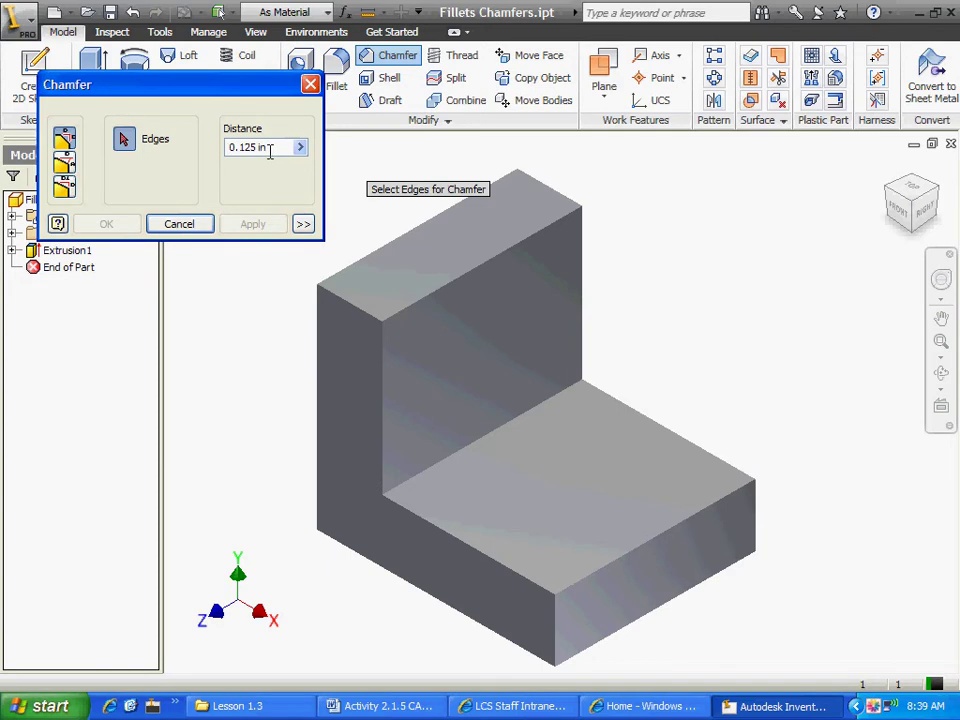
drag(270, 150, 229, 148)
text(.25)
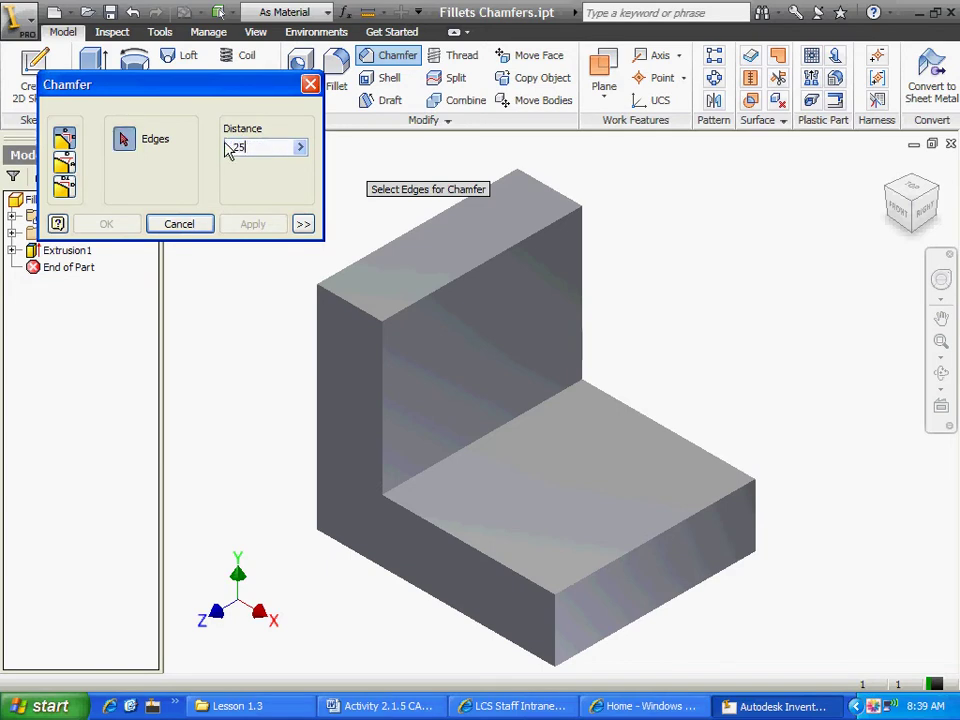
click(464, 288)
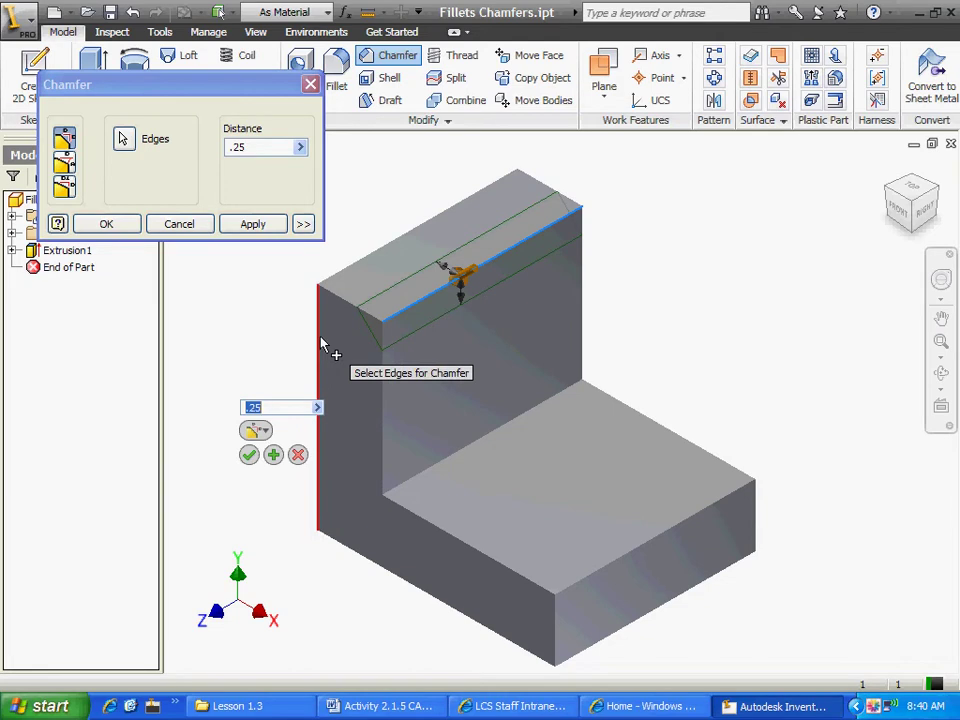
mouse_move(459, 283)
mouse_down()
mouse_move(447, 281)
mouse_move(464, 268)
mouse_move(449, 279)
mouse_up()
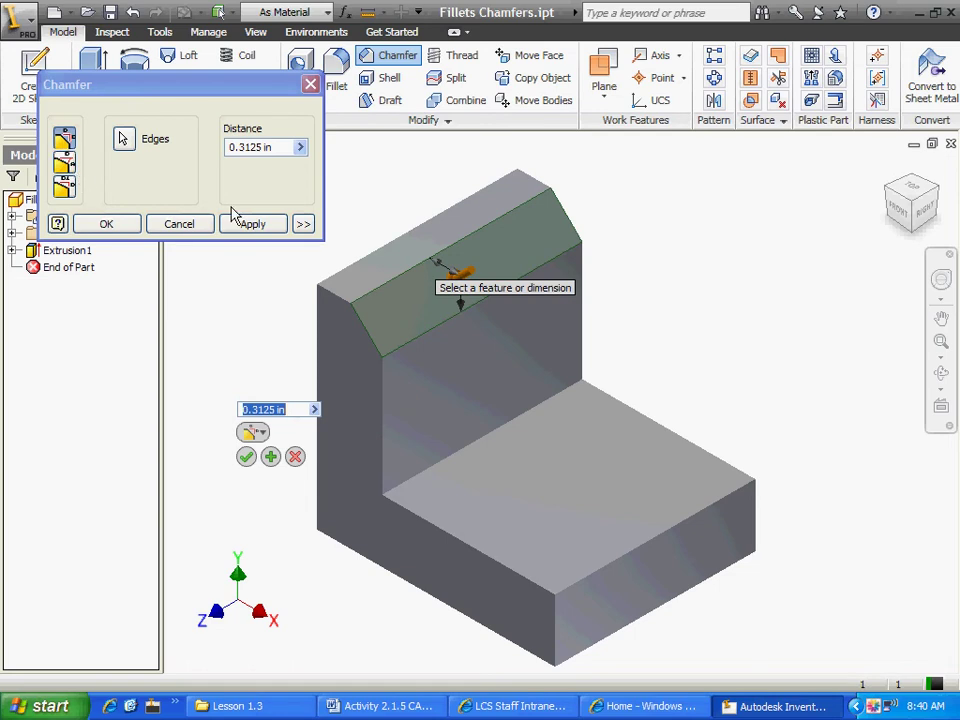
click(180, 224)
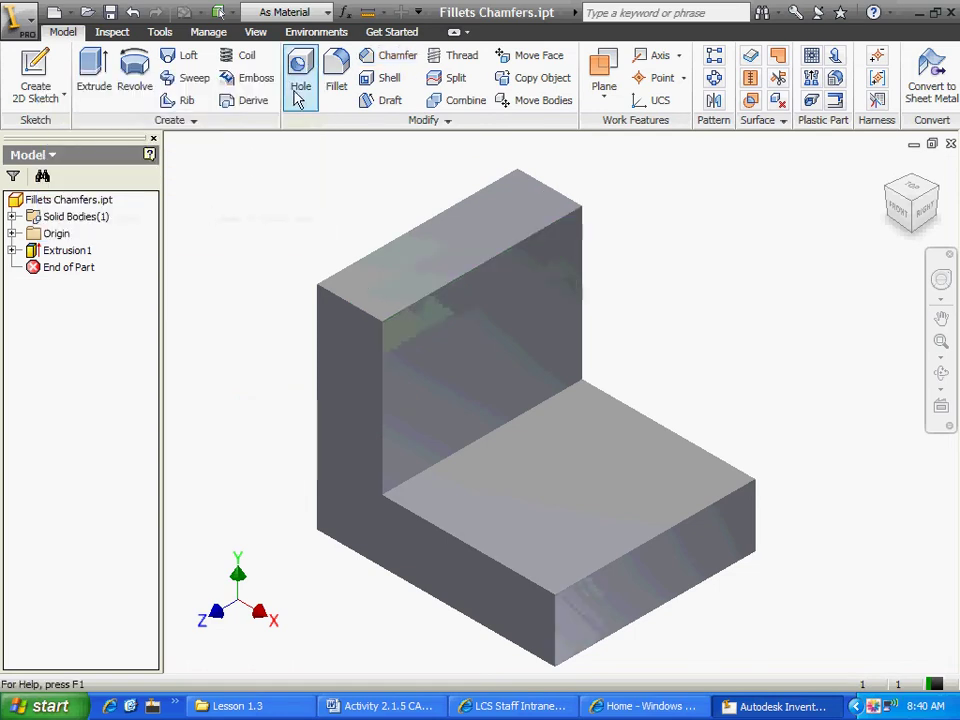
Set up a distance-and-angle chamfer on the upright wall's inner face and its top edge, with 0.5 in distance and 30° angle.
click(397, 55)
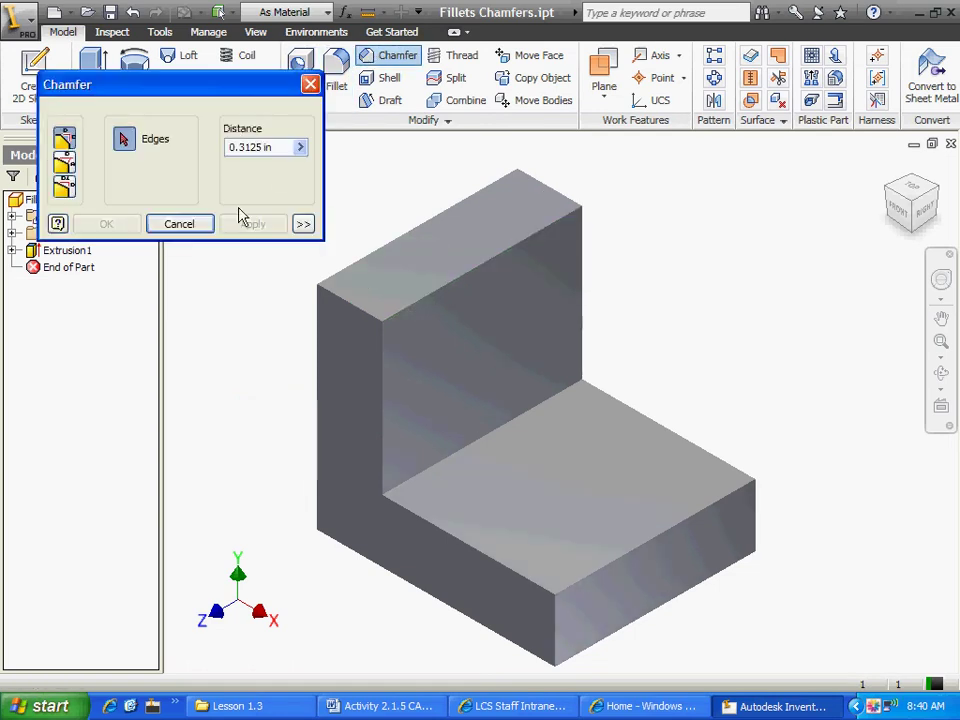
click(64, 165)
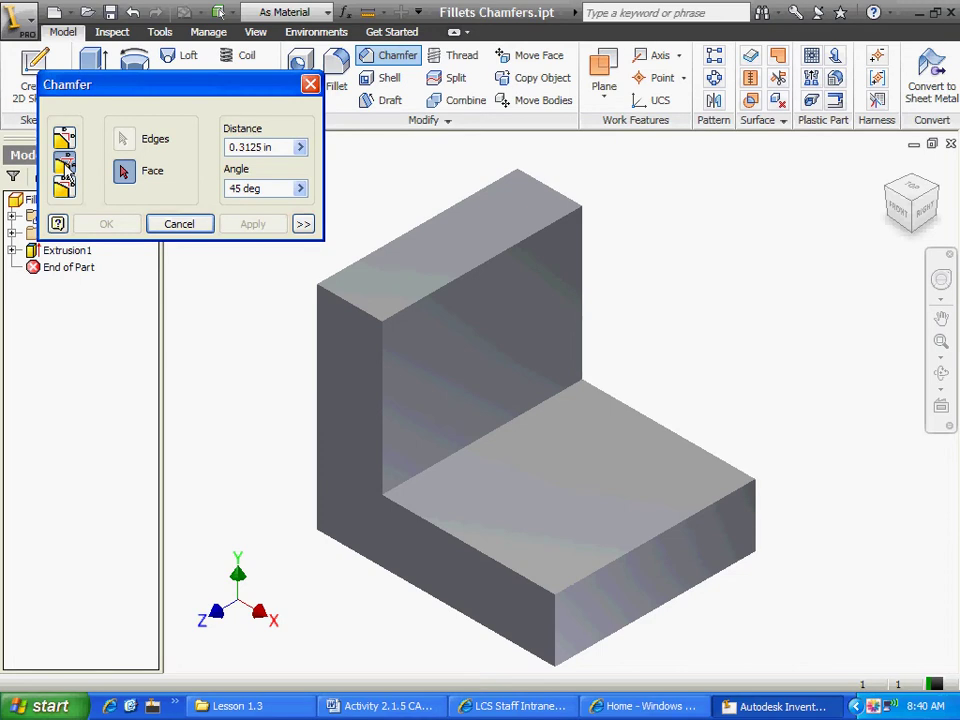
click(456, 305)
click(456, 283)
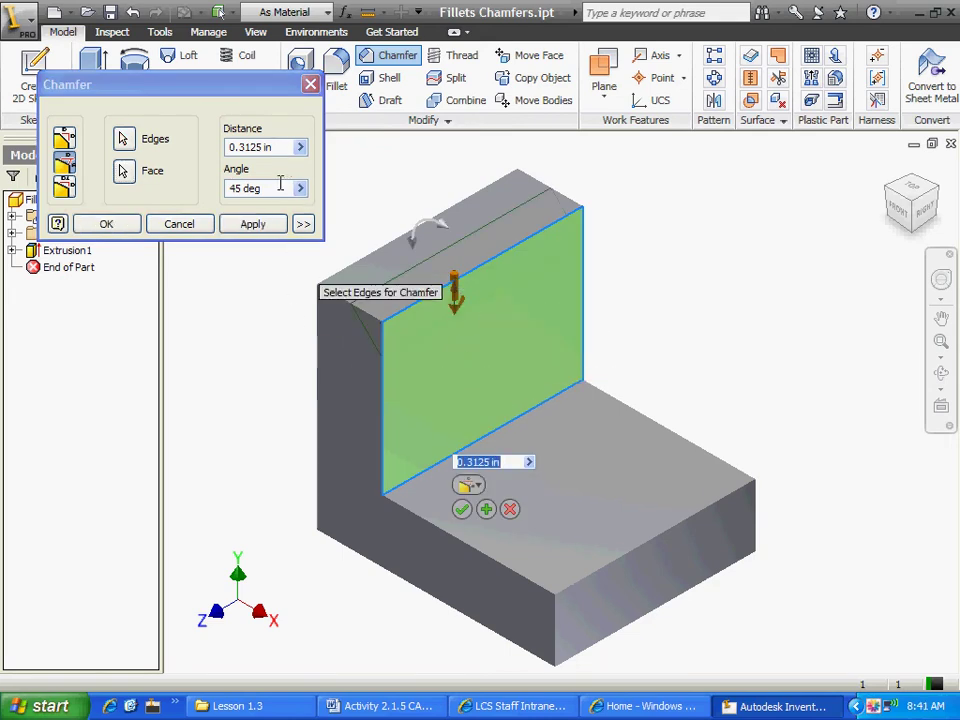
drag(280, 183, 216, 193)
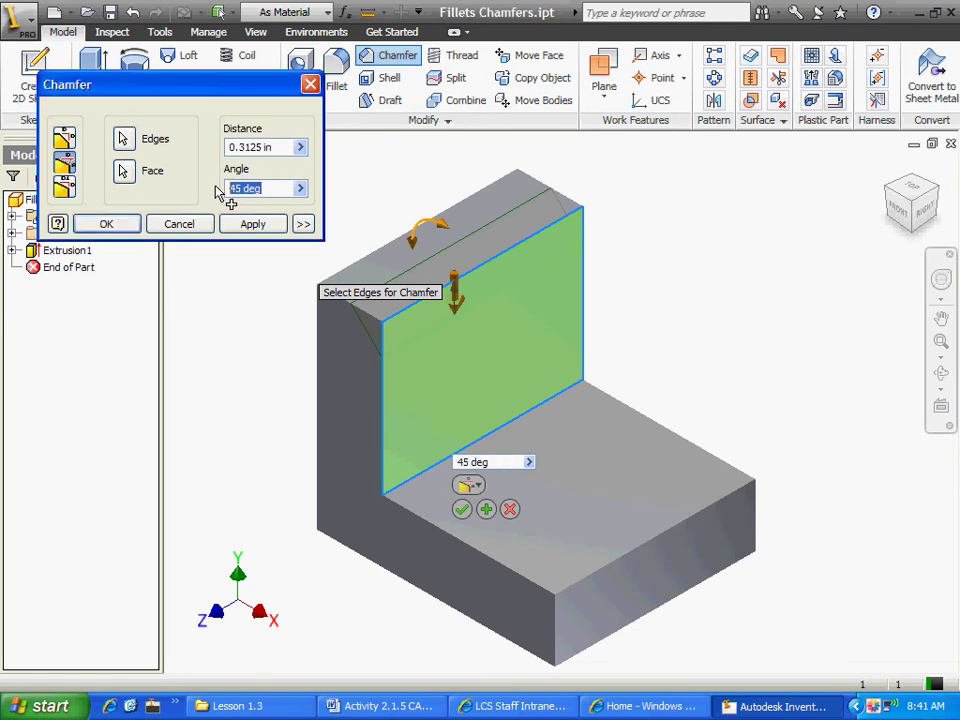
text(30)
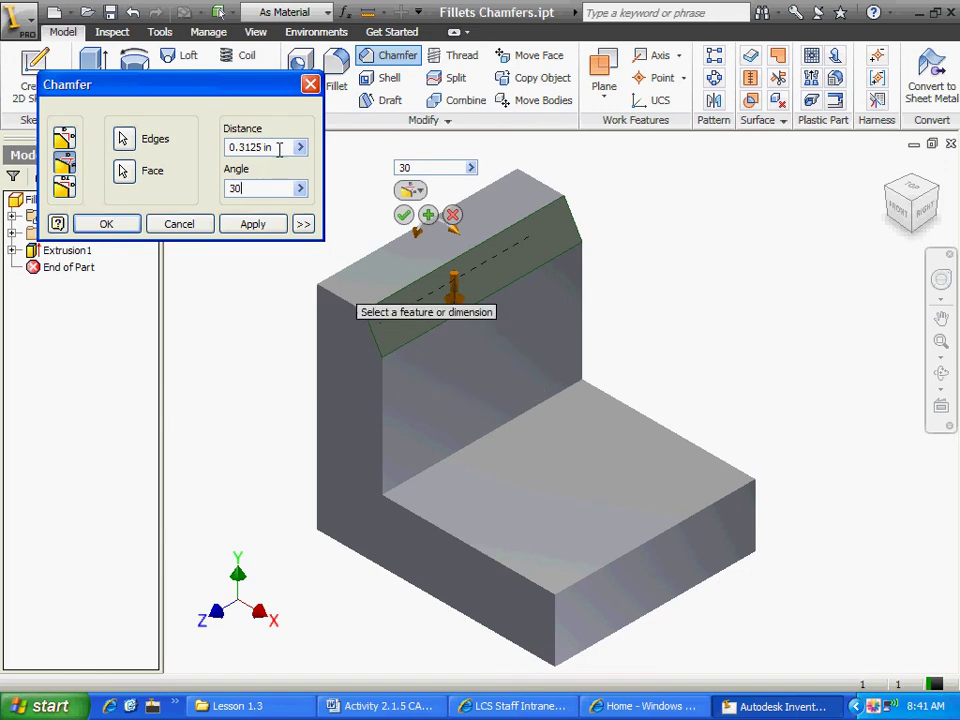
drag(279, 147, 184, 150)
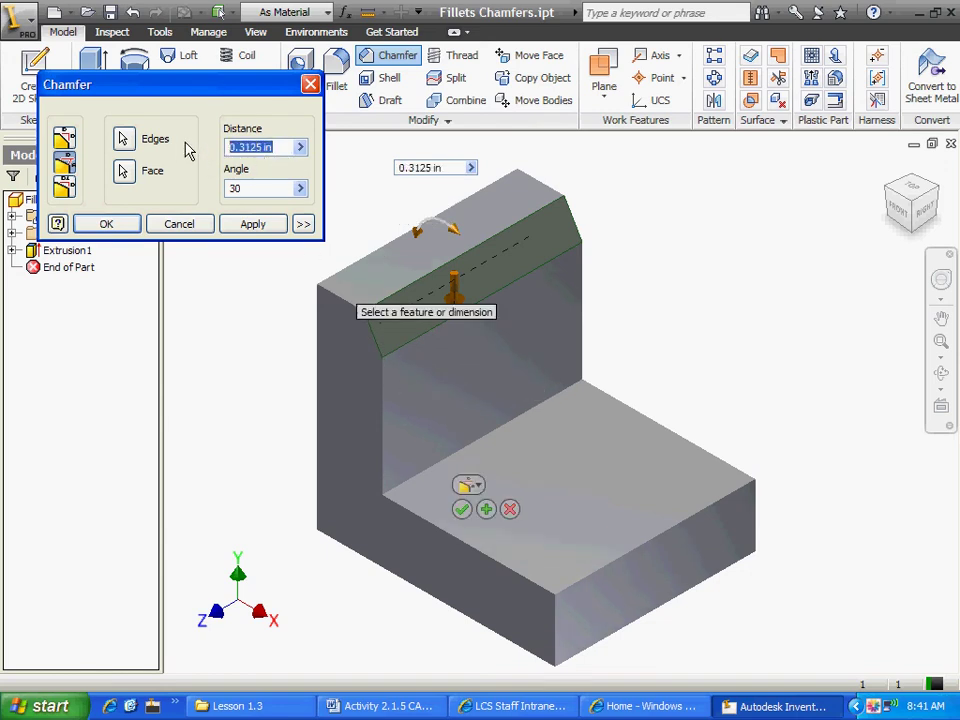
text(.5)
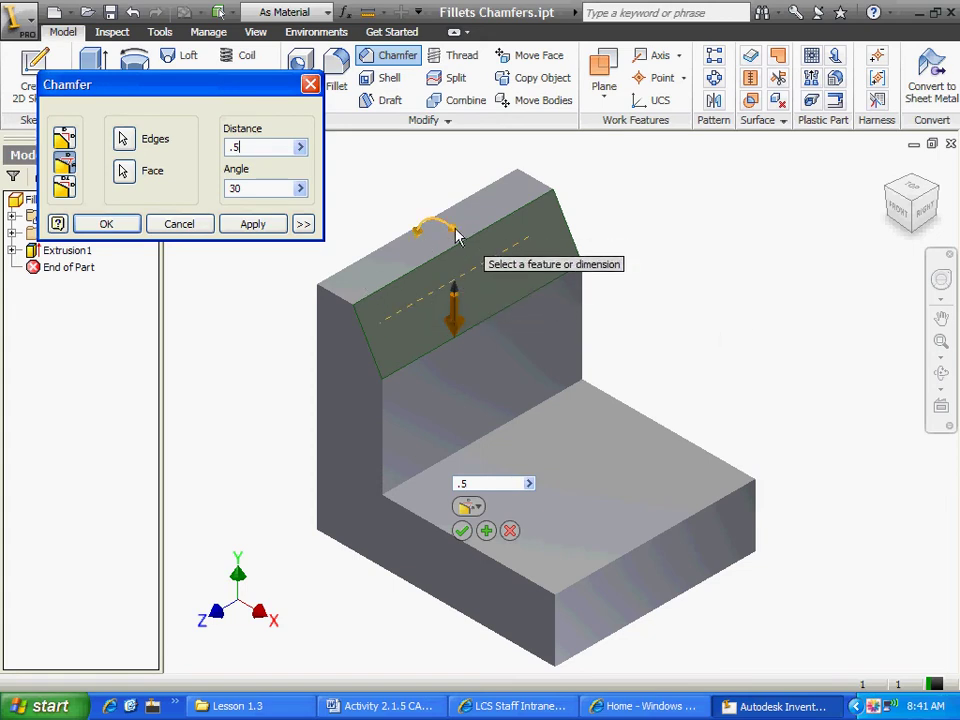
Adjust the previewed chamfer to 50° and 0.3125 in, refine it to 0.250 in and 35°, and cancel it.
mouse_move(454, 231)
mouse_down()
mouse_move(463, 268)
mouse_move(439, 234)
mouse_move(422, 229)
mouse_move(437, 232)
mouse_move(441, 253)
mouse_move(478, 259)
mouse_move(480, 270)
mouse_move(439, 230)
mouse_move(448, 252)
mouse_up()
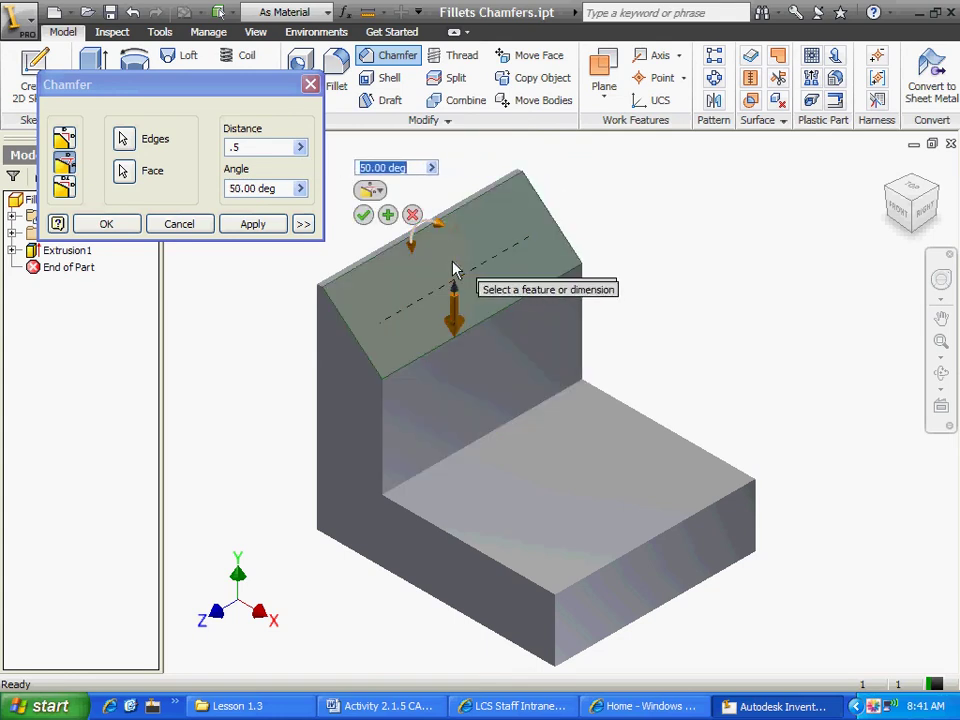
mouse_move(454, 311)
mouse_down()
mouse_move(455, 275)
mouse_move(455, 297)
mouse_up()
mouse_move(453, 270)
mouse_down()
mouse_move(454, 216)
mouse_move(450, 294)
mouse_up()
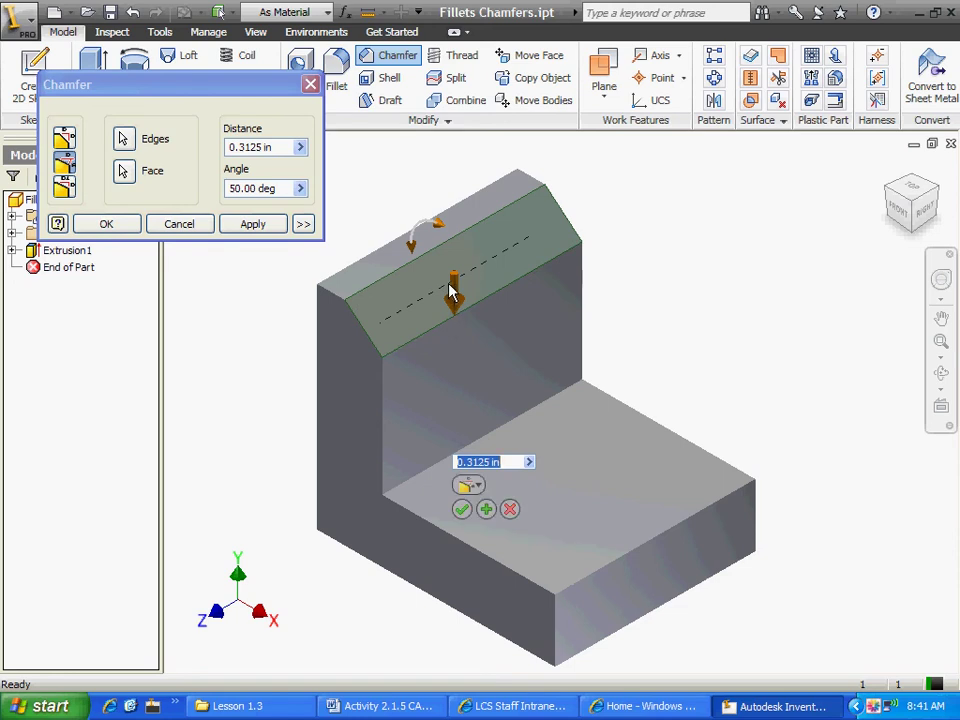
drag(454, 290, 455, 288)
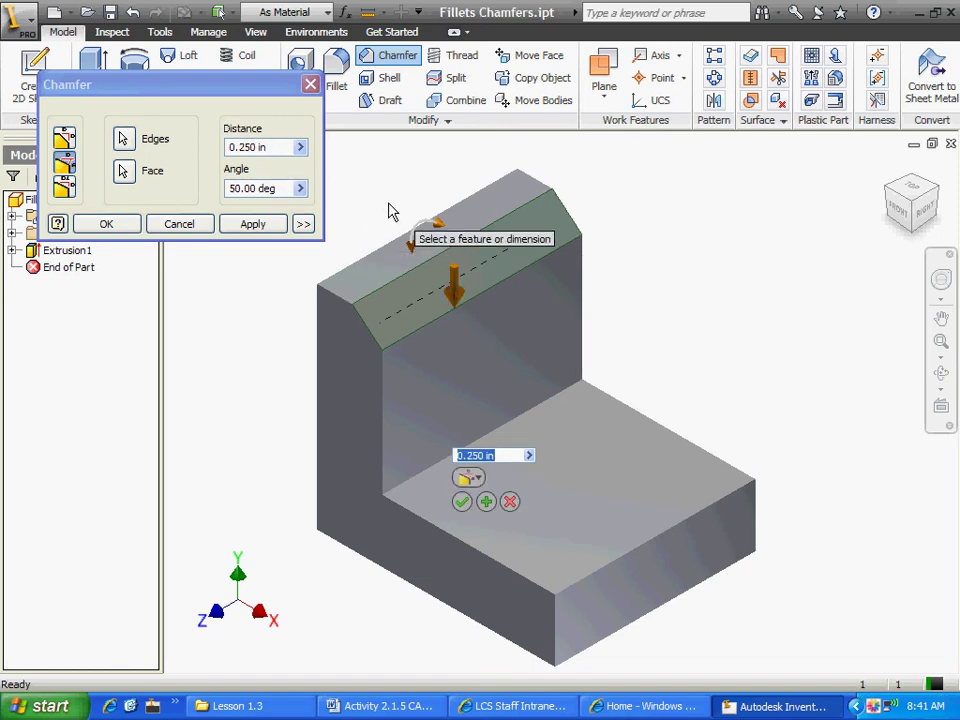
mouse_move(440, 229)
mouse_down()
mouse_move(414, 223)
mouse_move(451, 237)
mouse_up()
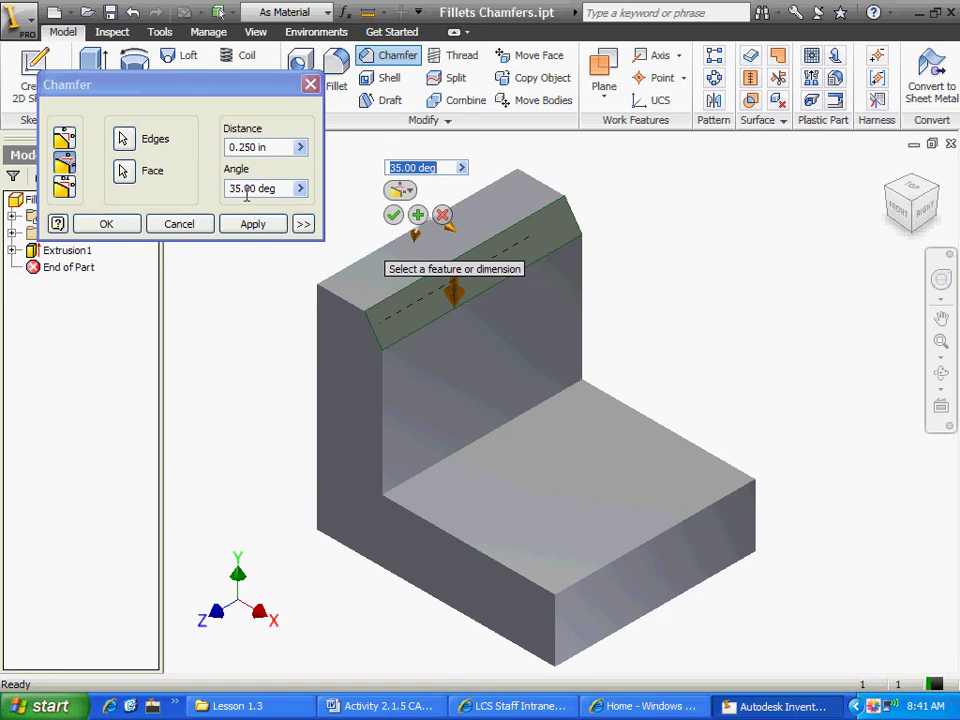
click(179, 223)
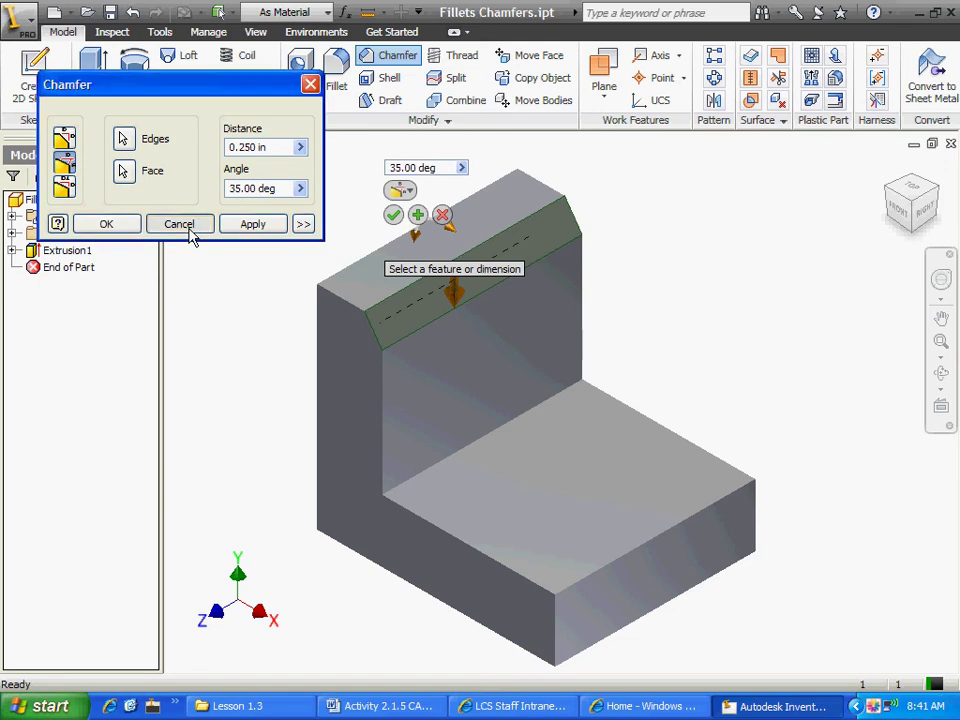
Chamfer the upright wall's top inner edge with two distances, 0.875 in down the inner face and 0.4375 in across the top.
click(393, 56)
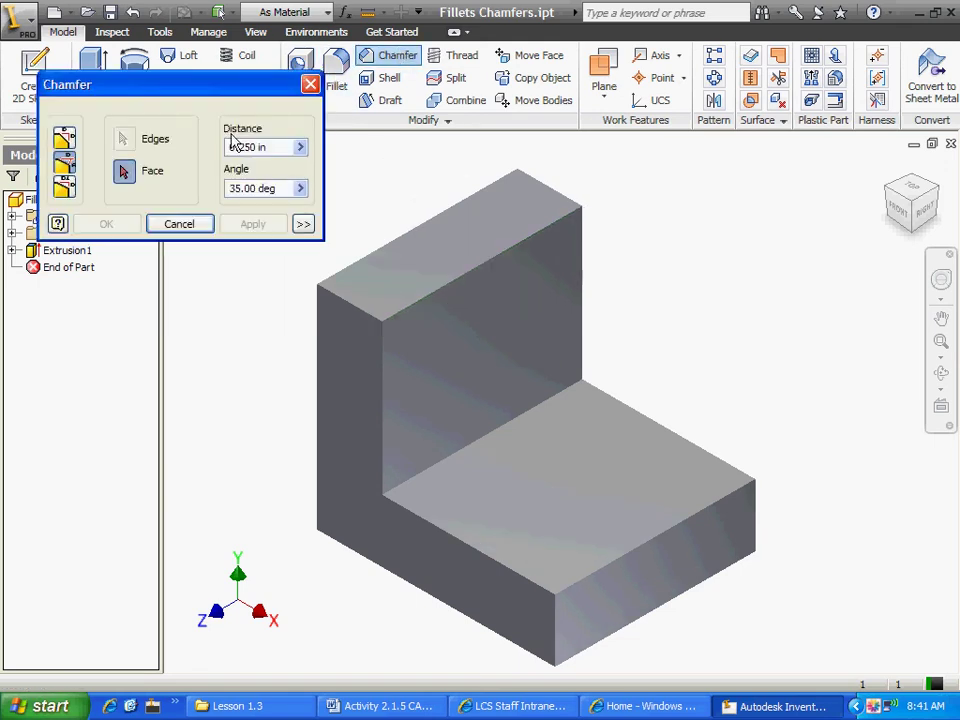
click(62, 194)
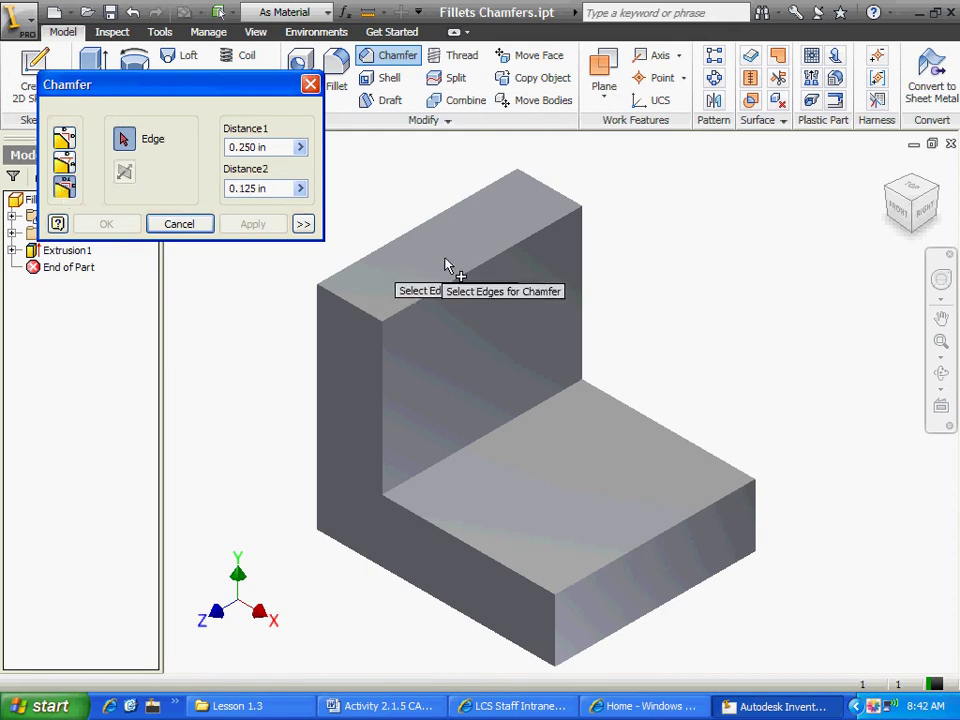
click(480, 272)
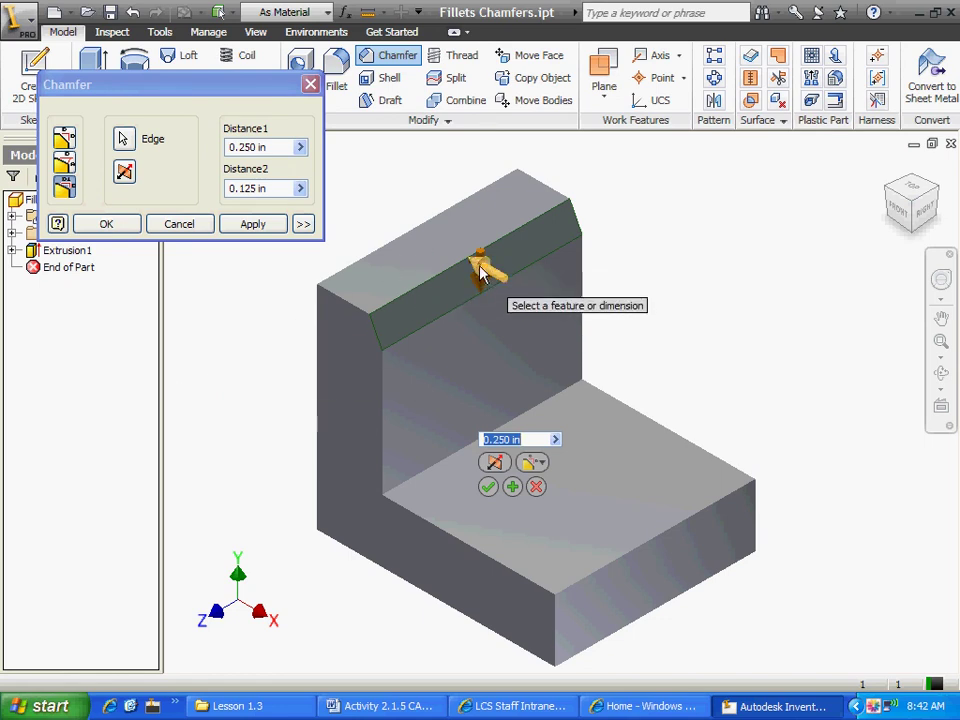
drag(470, 270, 444, 253)
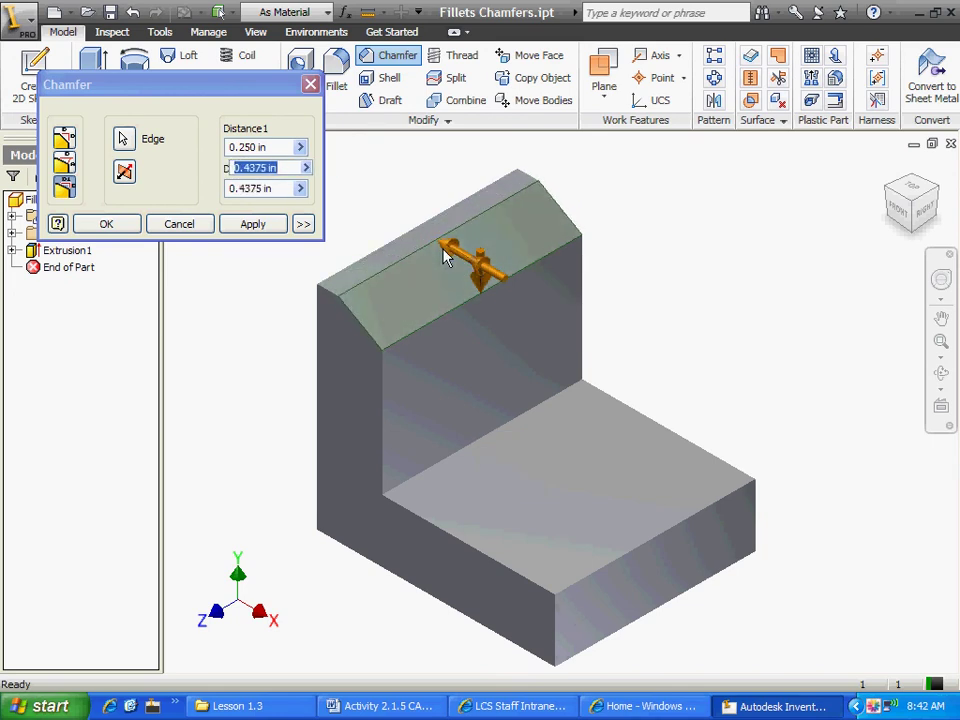
drag(481, 290, 470, 373)
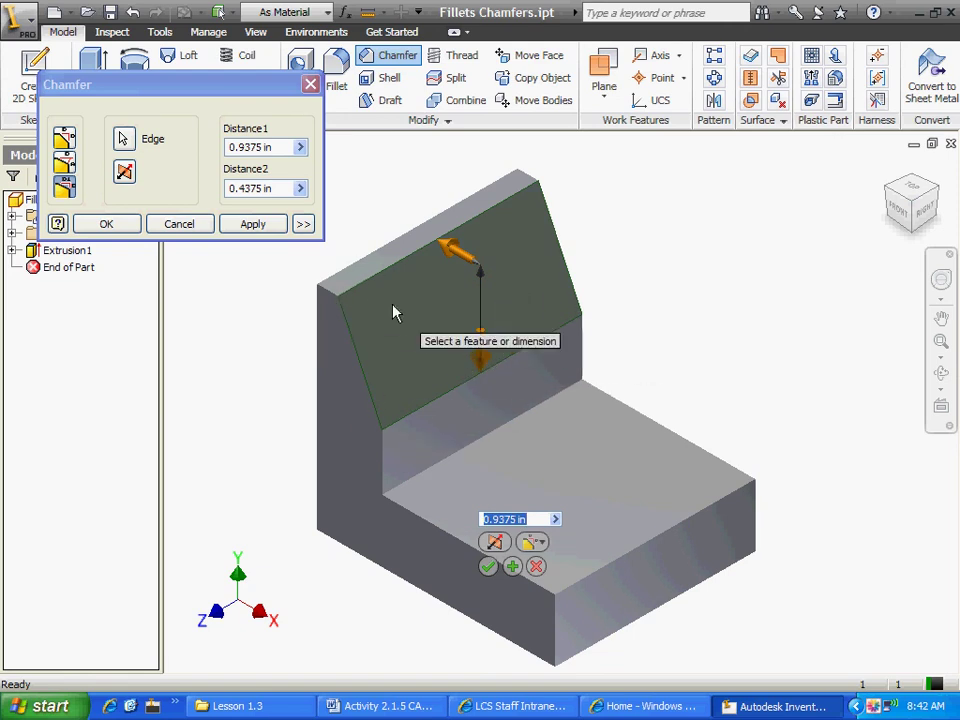
mouse_move(484, 345)
mouse_down()
mouse_move(491, 274)
mouse_move(481, 335)
mouse_up()
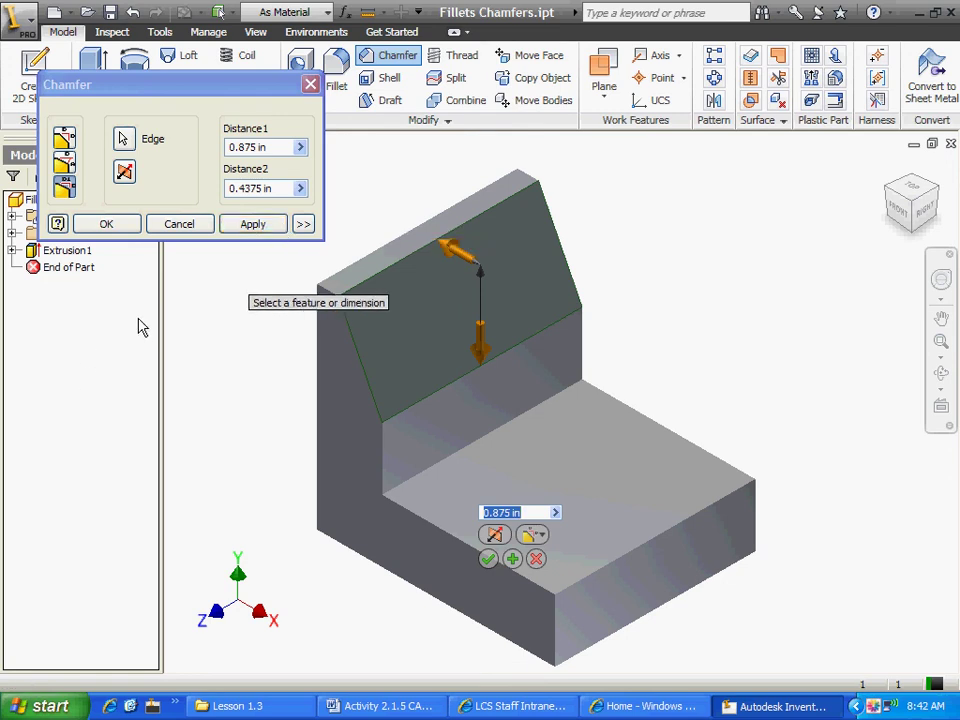
click(253, 224)
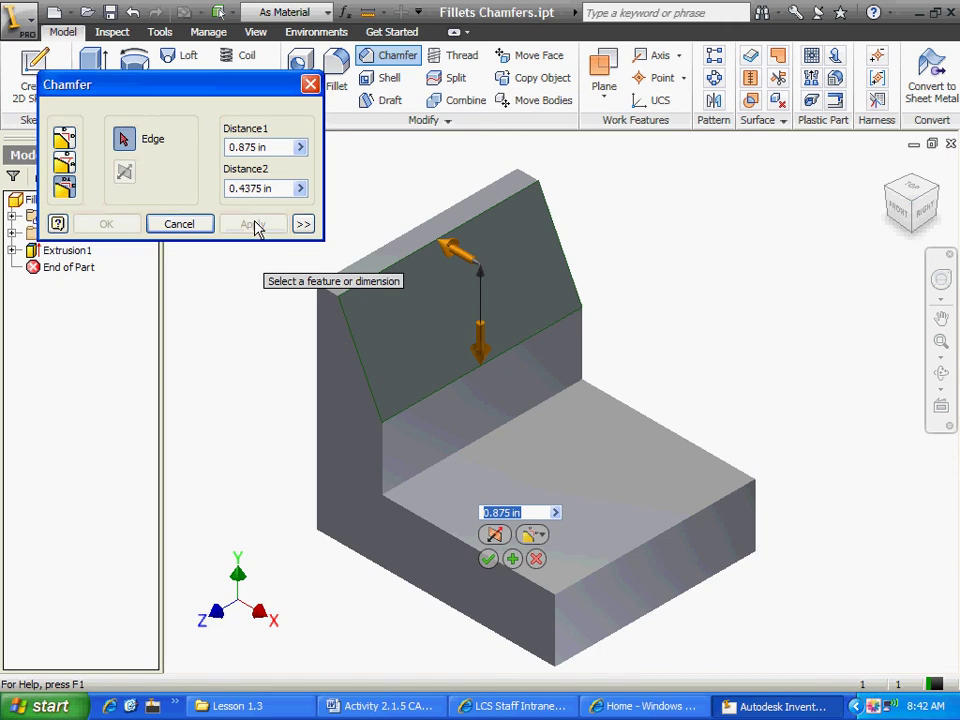
click(690, 524)
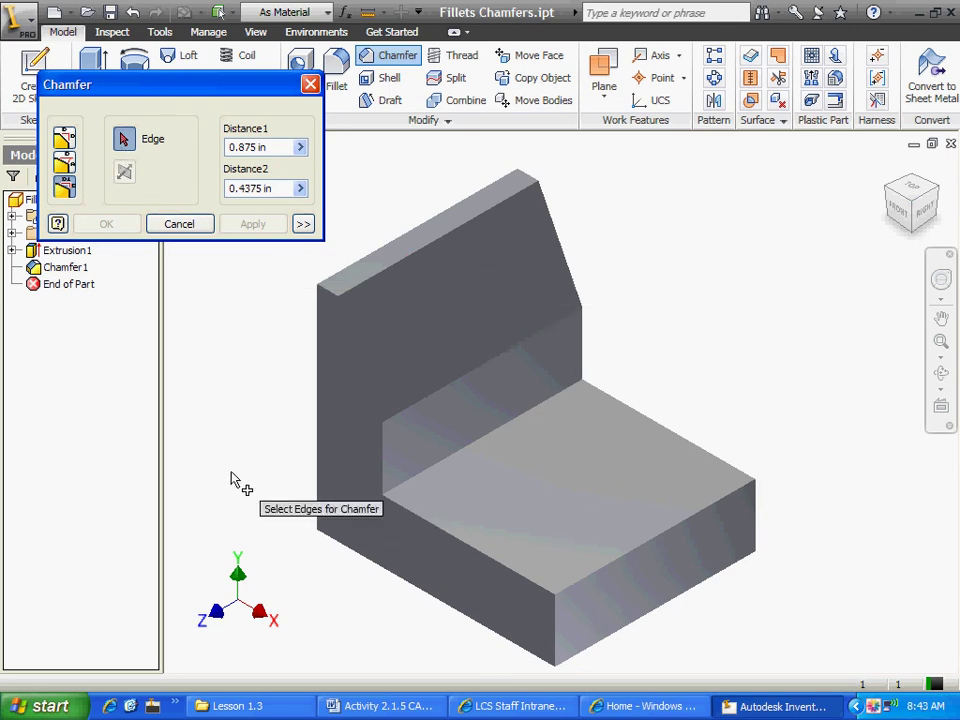
click(192, 223)
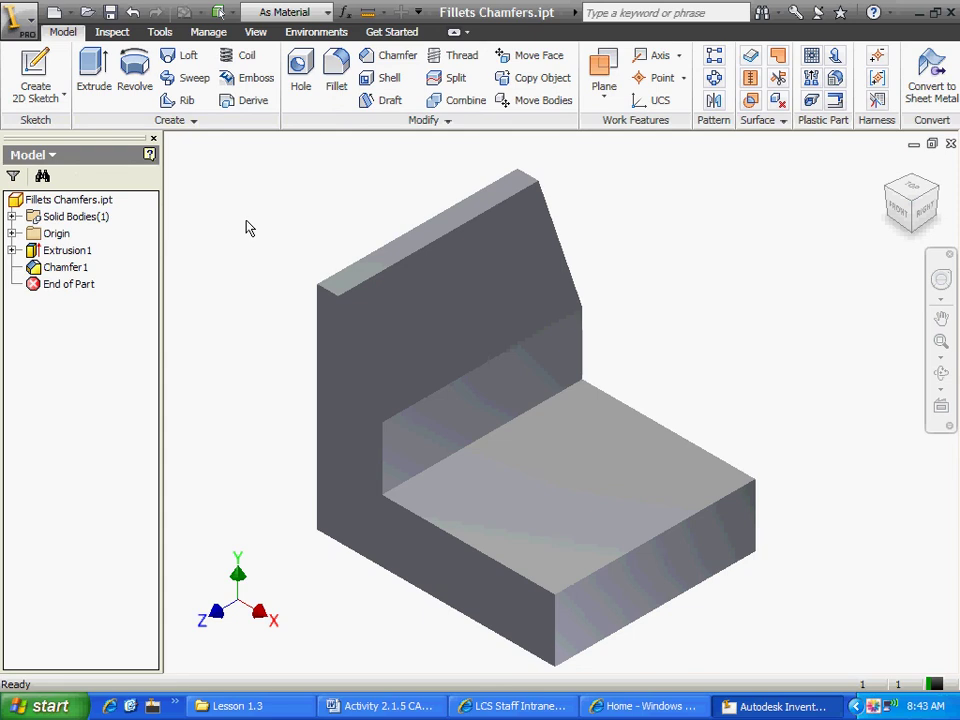